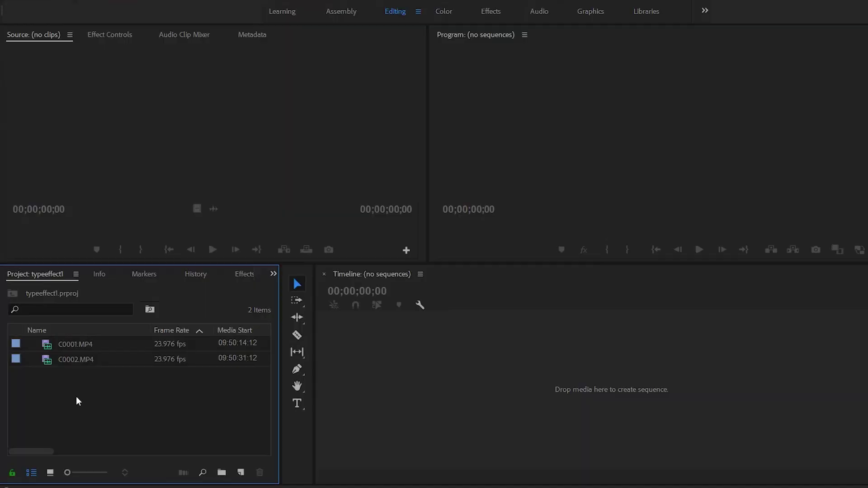
Preview both clips and confirm in Properties that C0001.MP4 is 3840 x 2160 at 23.976 fps.
double_click(87, 345)
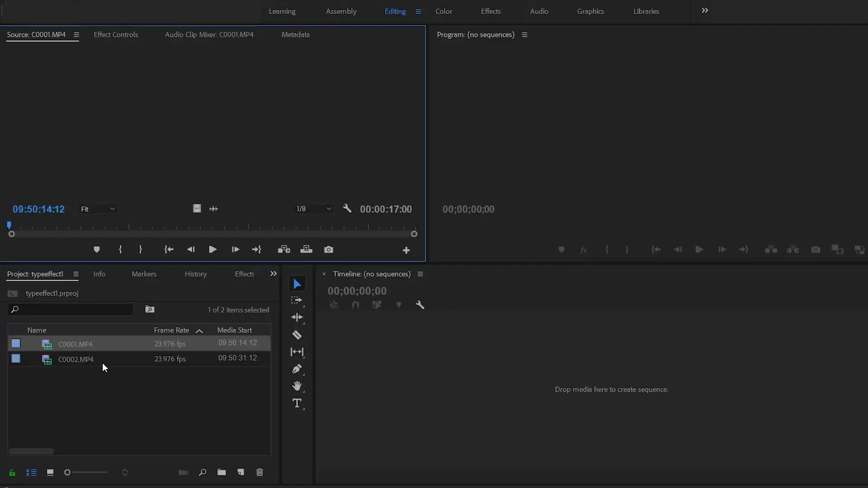
double_click(81, 360)
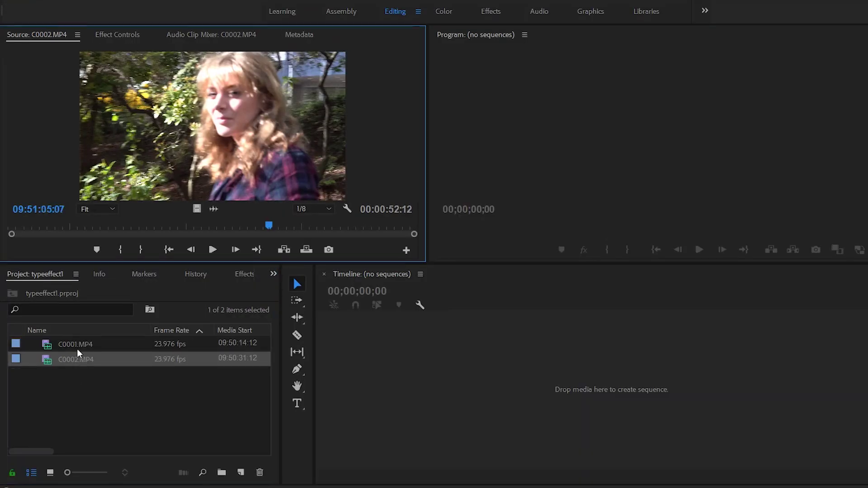
click(80, 347)
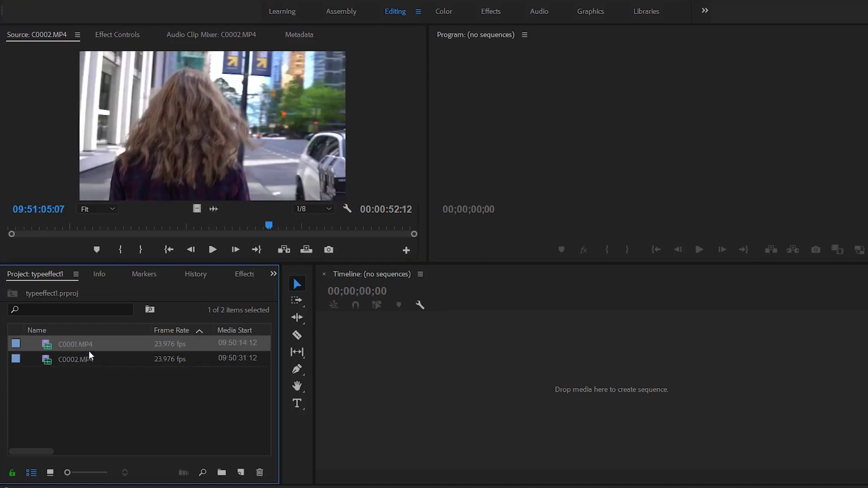
right_click(131, 350)
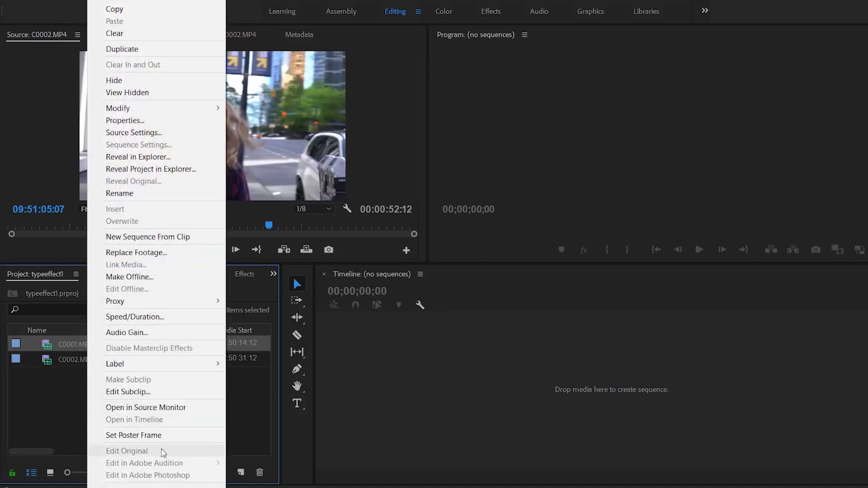
click(125, 121)
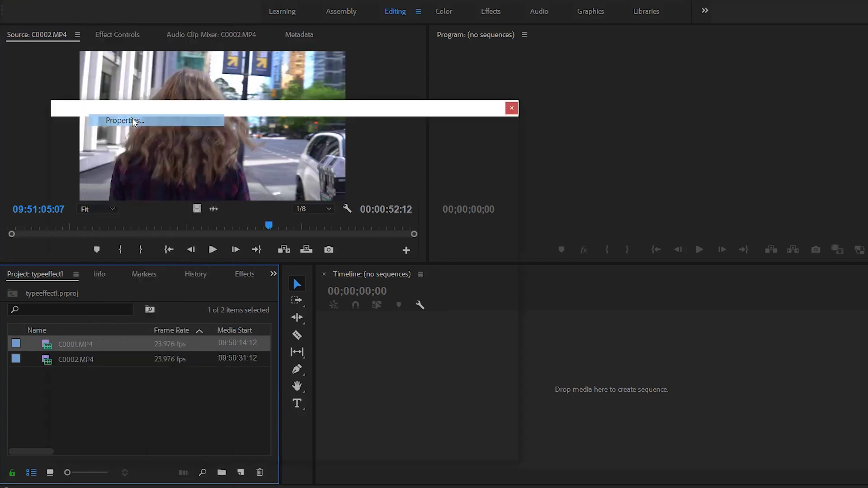
drag(140, 177, 99, 185)
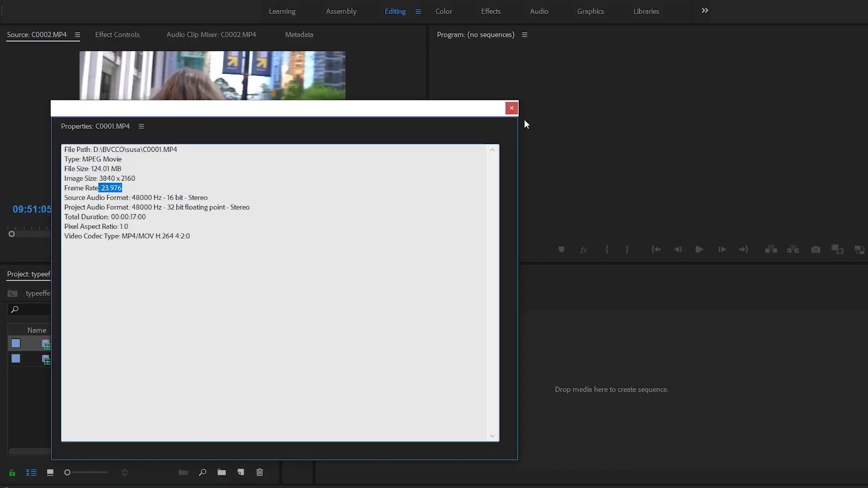
click(510, 109)
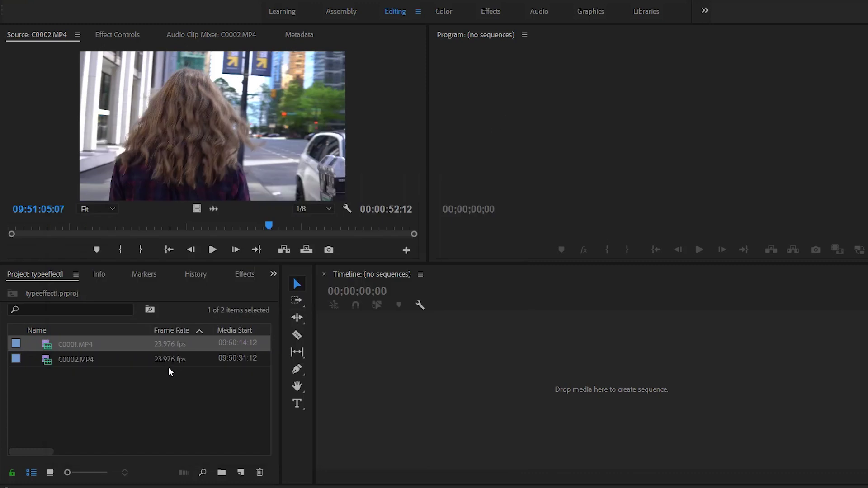
Scrub through C0002.MP4 in the Source monitor, then select both clips in the Project panel.
click(24, 231)
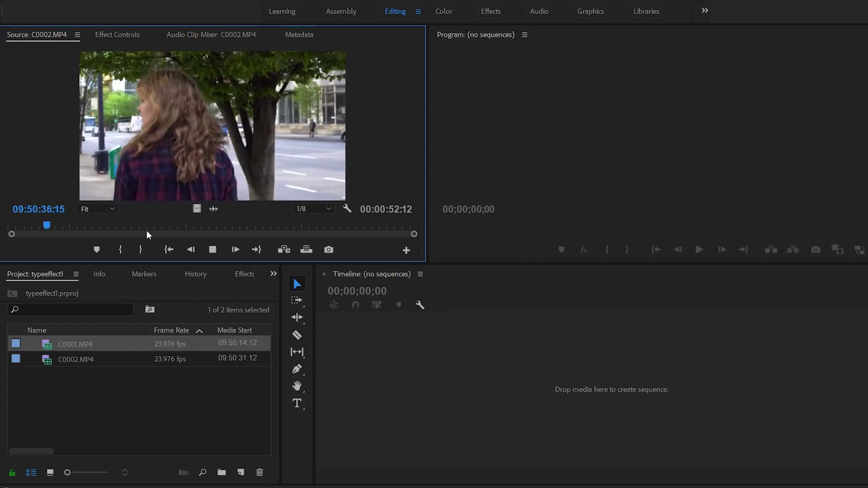
click(2, 230)
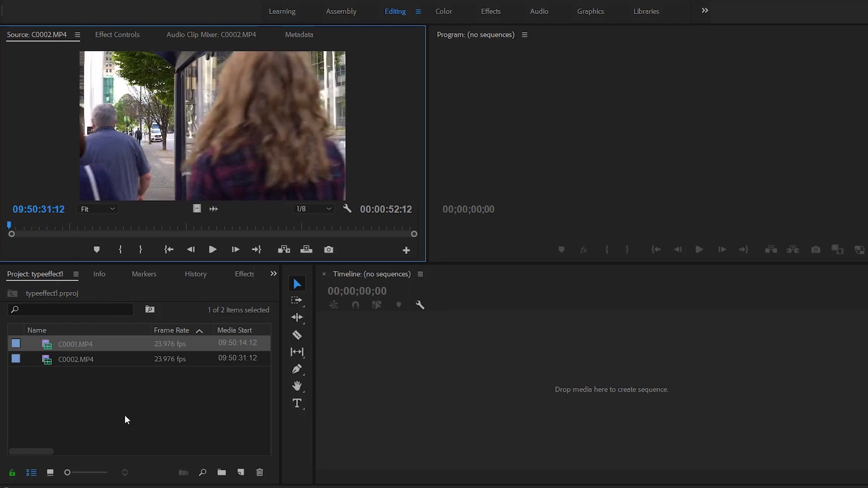
drag(131, 410, 50, 341)
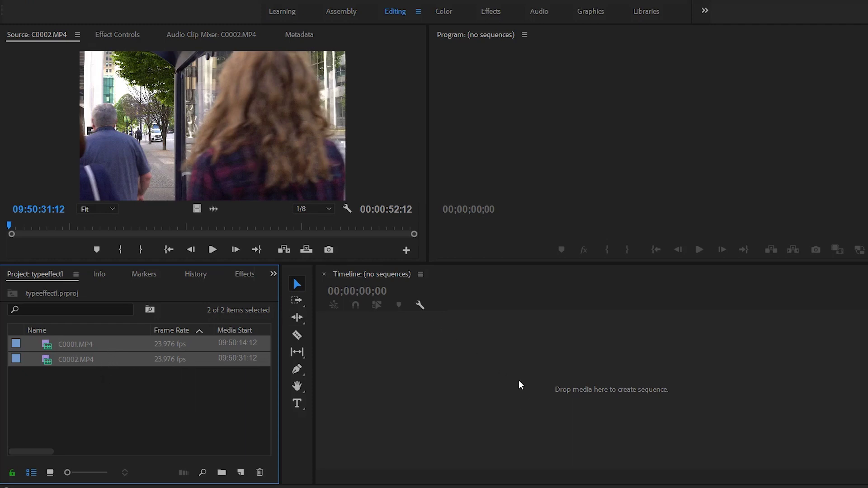
right_click(100, 363)
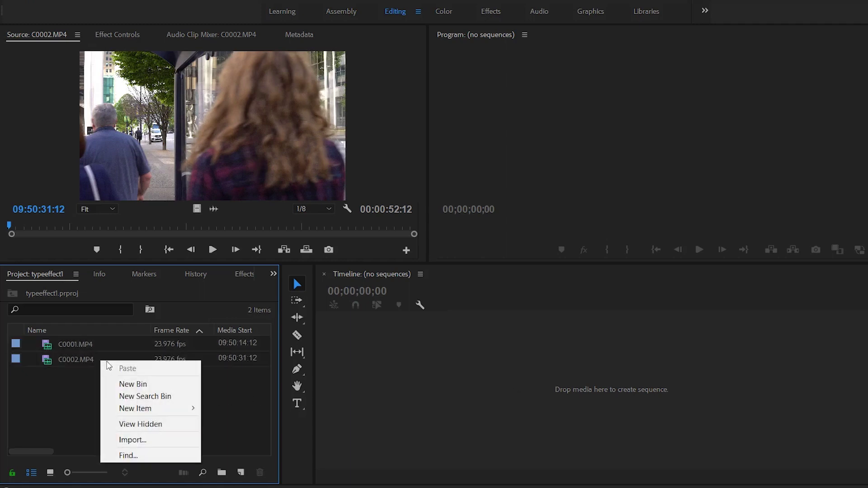
Select C0001.MP4 and C0002.MP4 together and bring up the Proxy submenu from their context menu.
click(84, 364)
drag(84, 396, 61, 341)
right_click(73, 343)
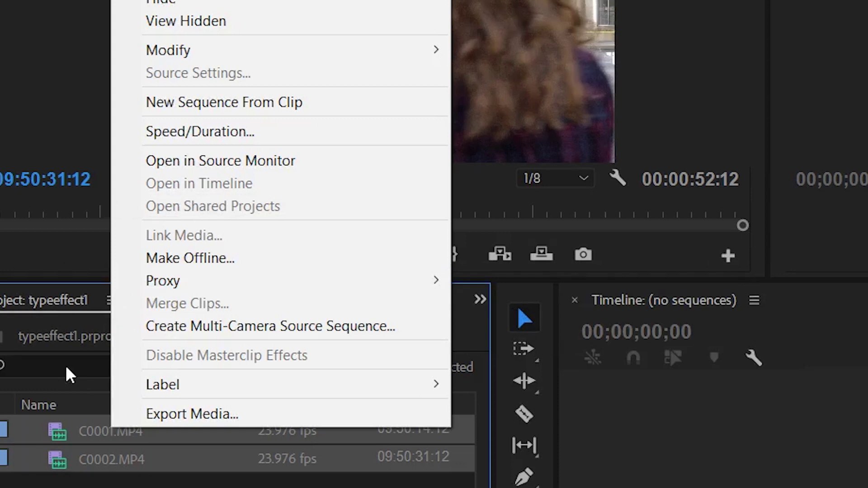
mouse_move(180, 283)
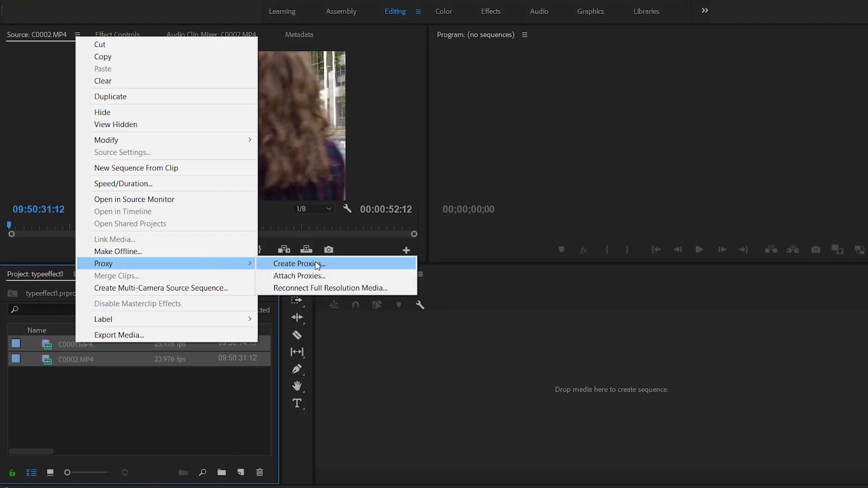
Create proxies for both clips using H.264 format and the 1024x540 H.264 preset.
click(562, 284)
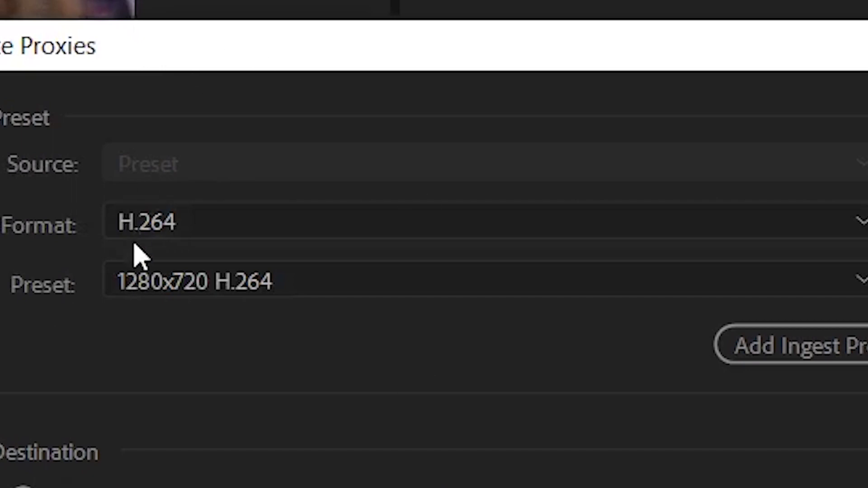
click(136, 229)
click(226, 298)
click(275, 285)
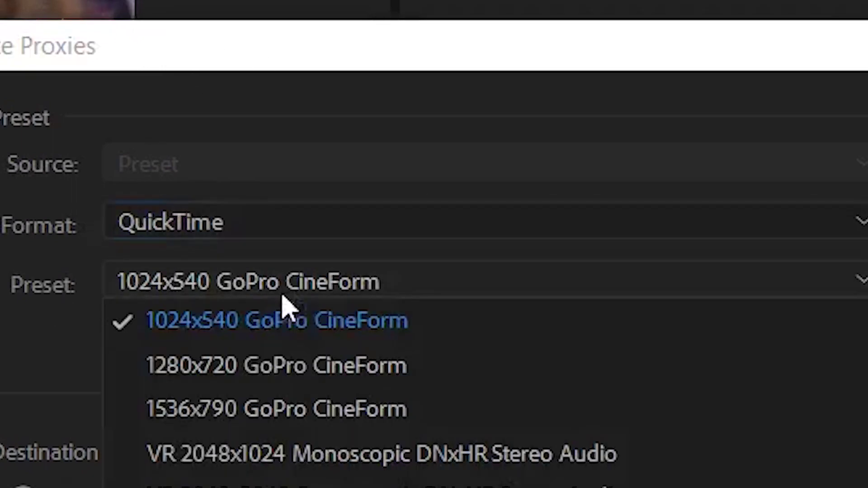
click(207, 321)
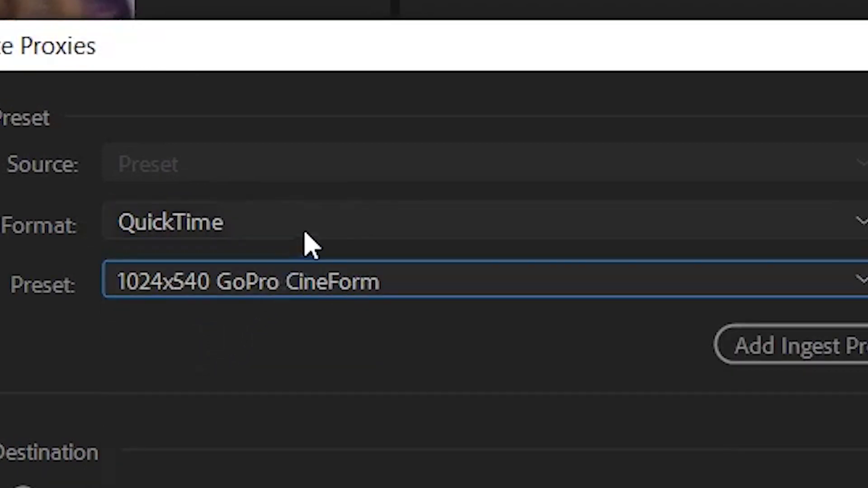
click(246, 232)
click(251, 237)
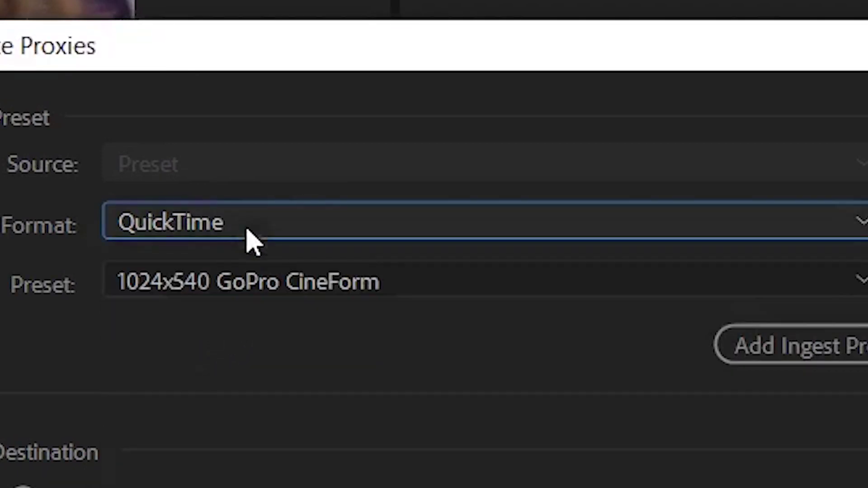
click(187, 221)
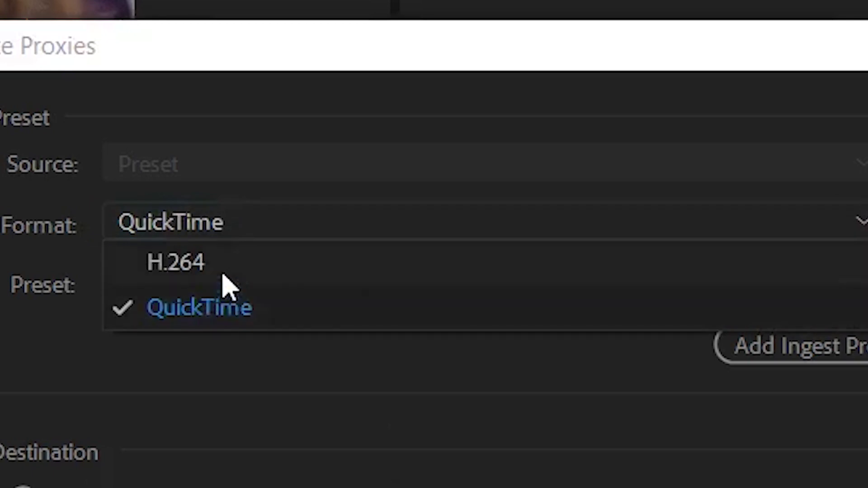
click(221, 271)
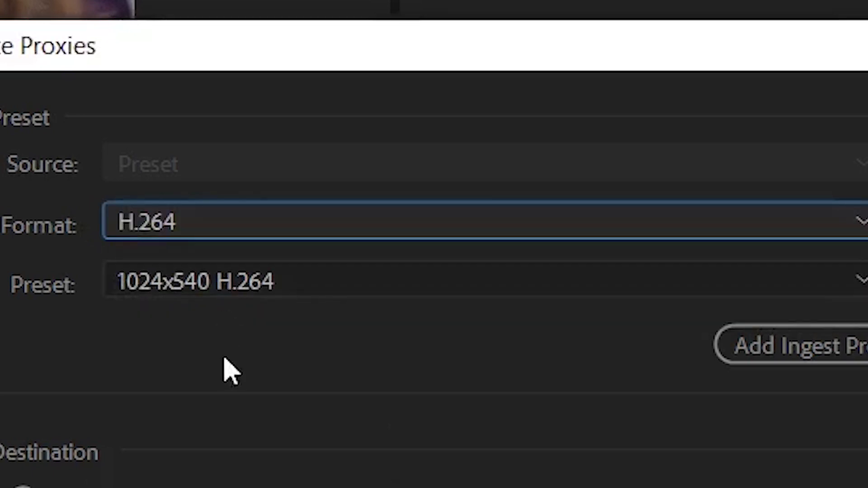
click(267, 285)
click(262, 290)
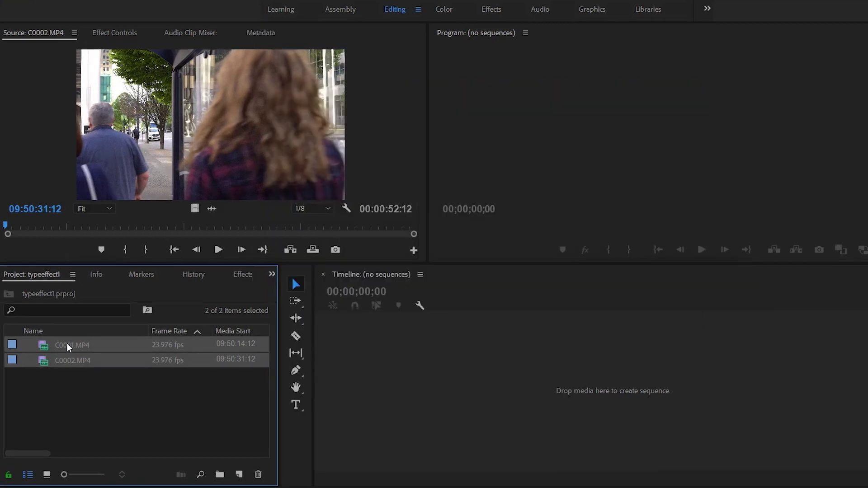
Put both clips on a new C0001 sequence and add the Toggle Proxies button to the Program monitor.
drag(313, 396, 393, 441)
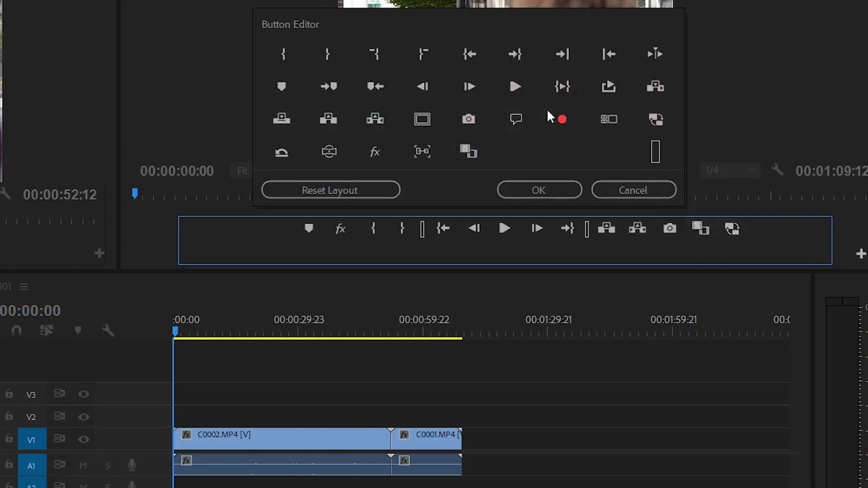
click(732, 55)
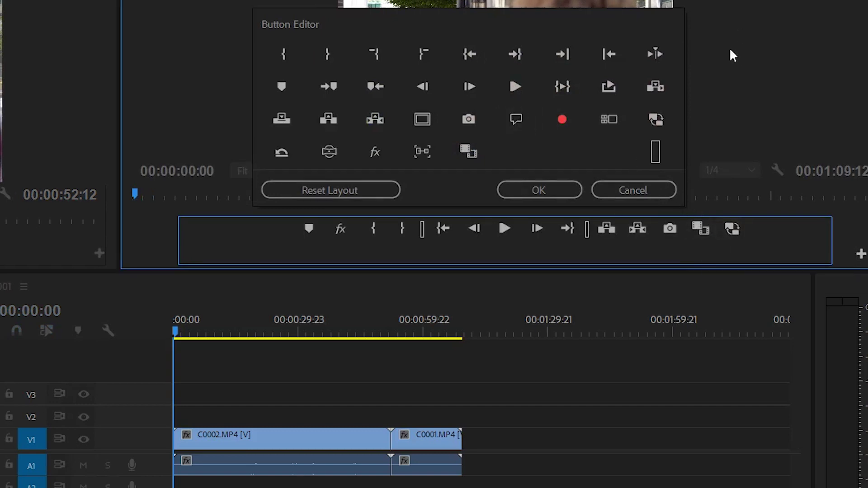
click(651, 195)
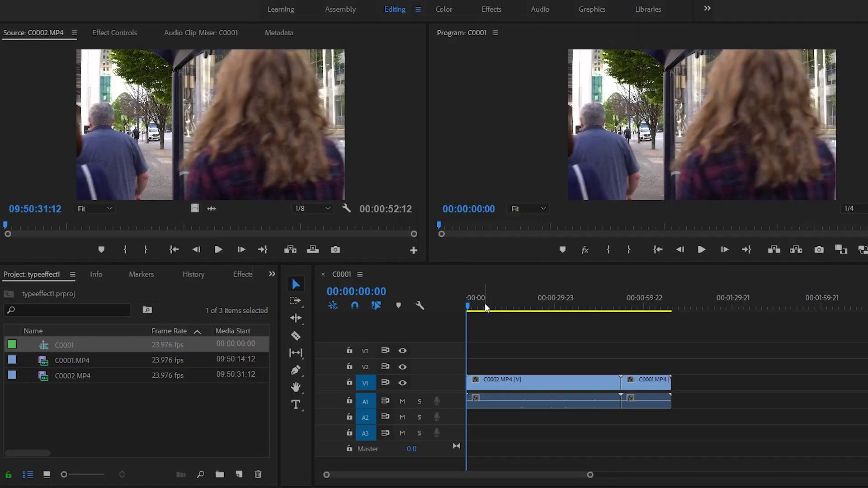
click(146, 339)
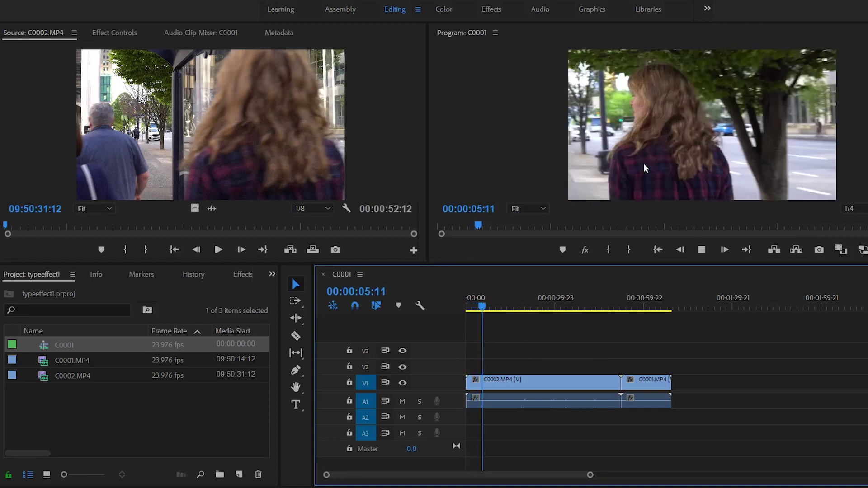
Turn on proxy playback with the Toggle Proxies button under the Program monitor.
key(space)
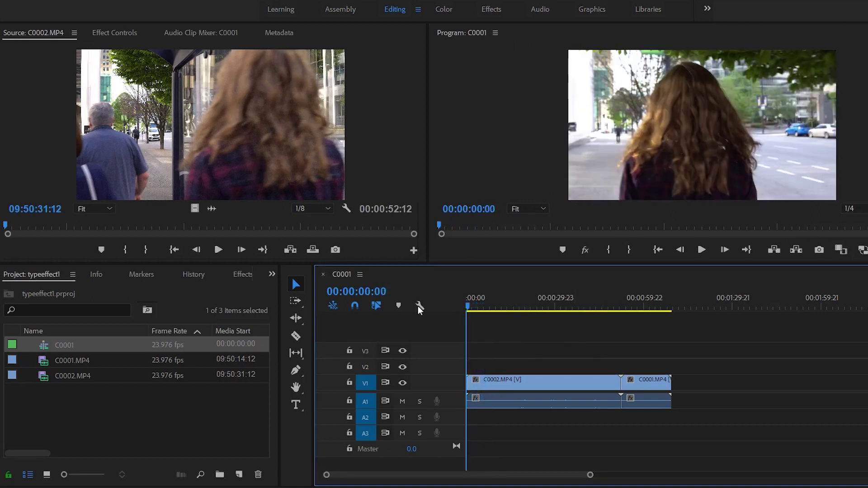
click(862, 251)
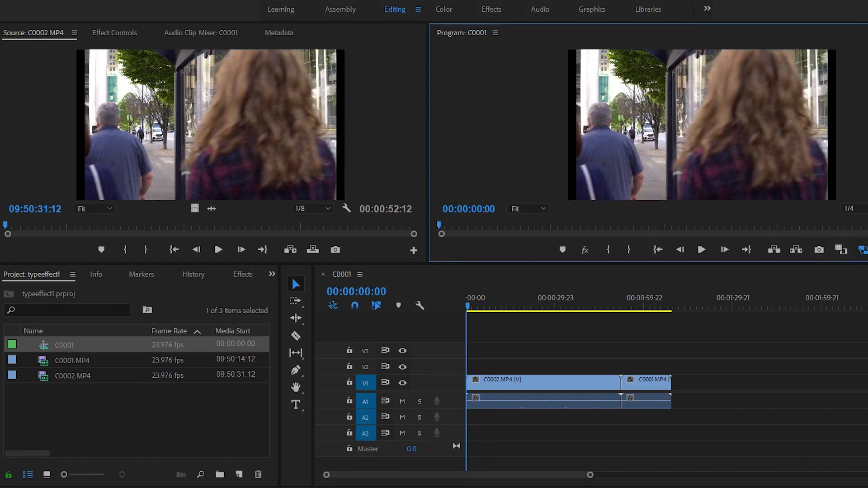
click(440, 306)
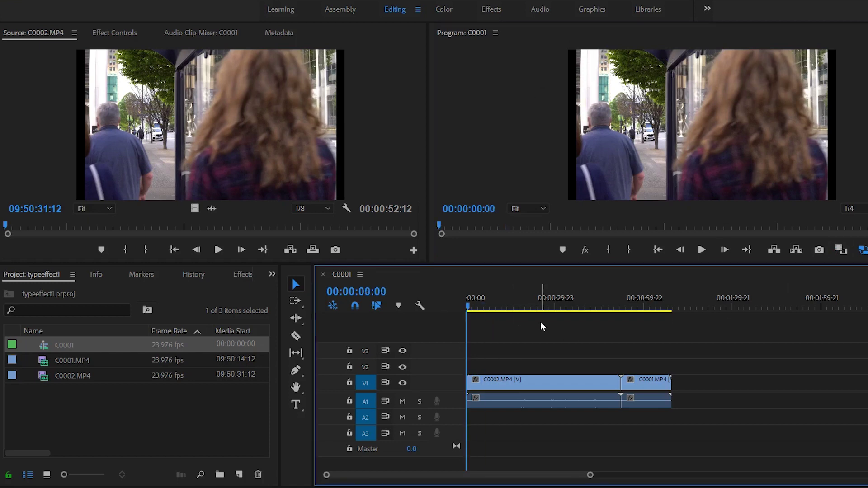
Play the sequence across both clips, jumping to about 48 s and 57 s, then park at 1:01:15.
key(space)
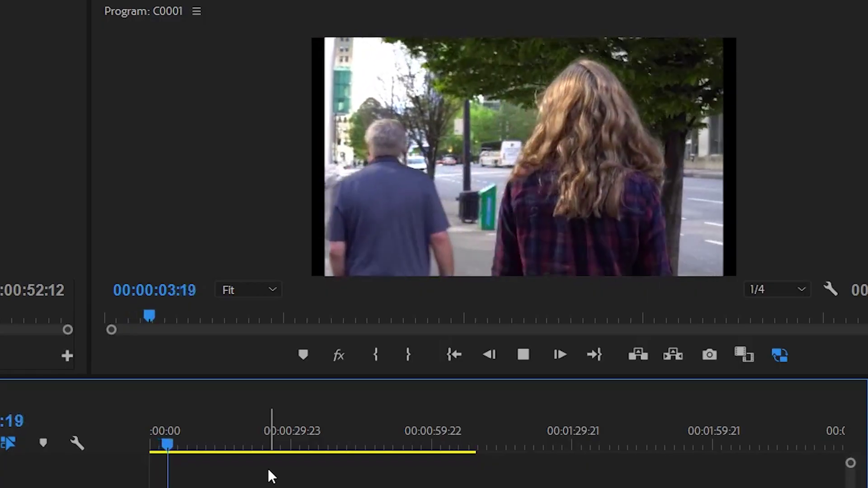
click(378, 442)
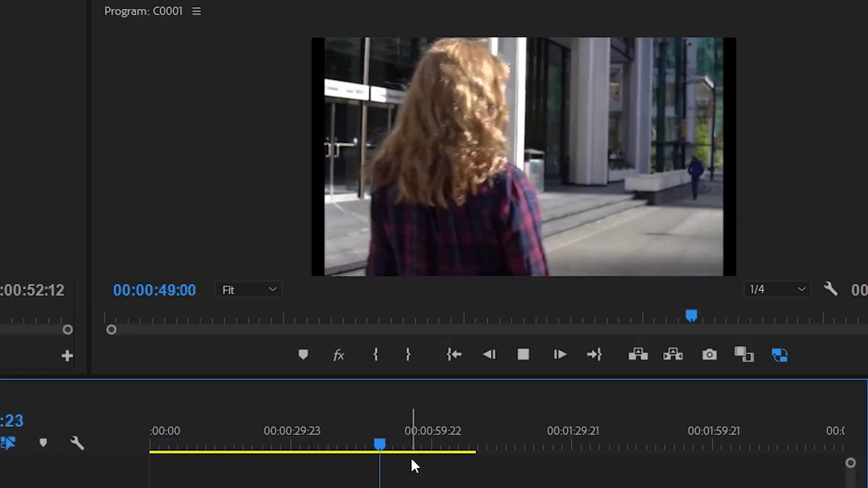
click(422, 433)
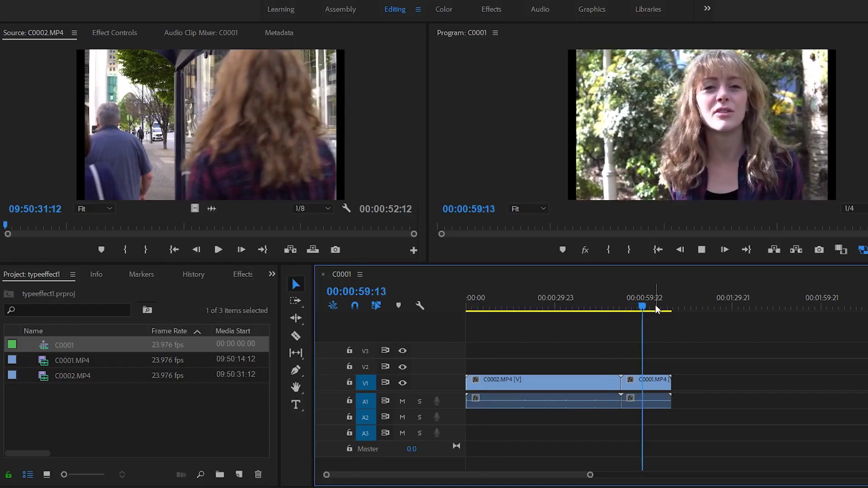
key(space)
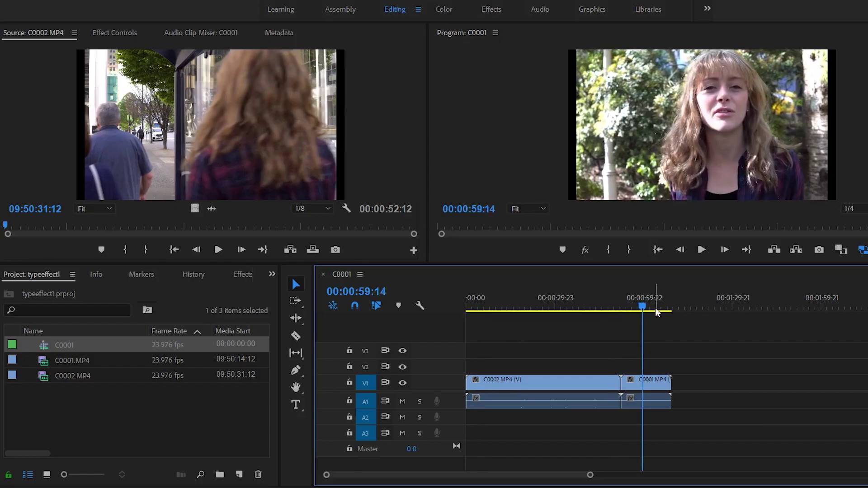
click(655, 310)
drag(656, 310, 651, 310)
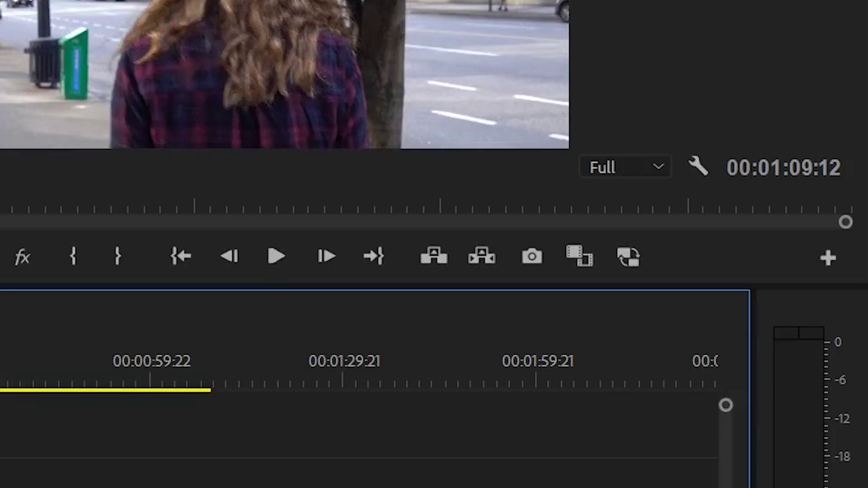
Drop the Program monitor playback resolution from Full to 1/8 and test playback.
click(625, 167)
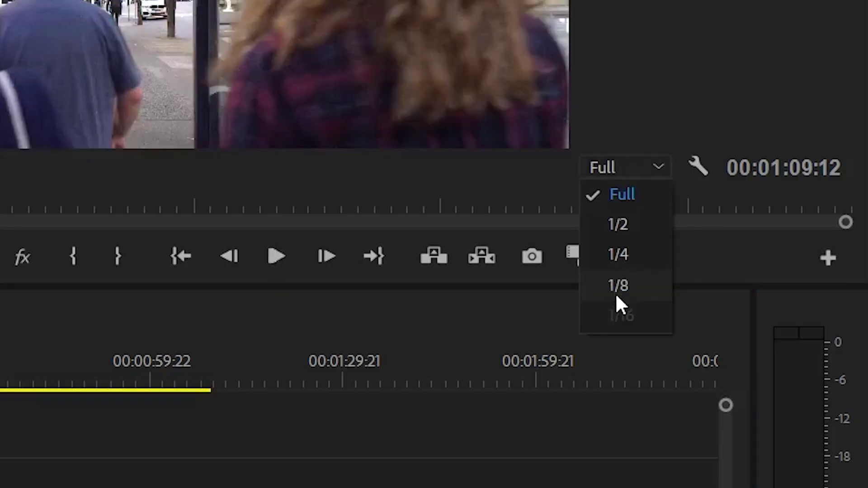
click(629, 256)
click(632, 168)
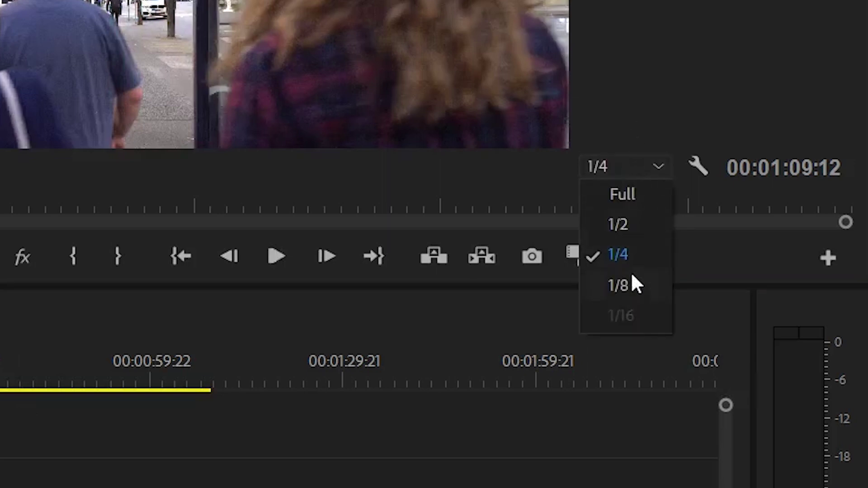
click(617, 285)
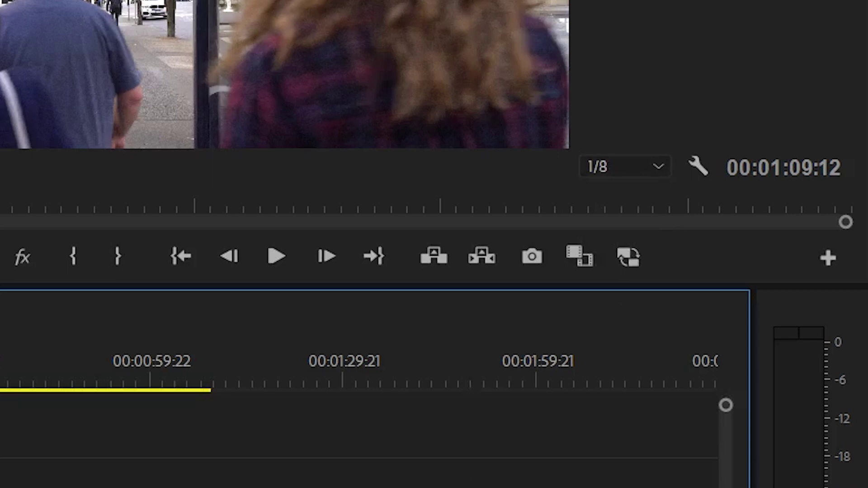
key(space)
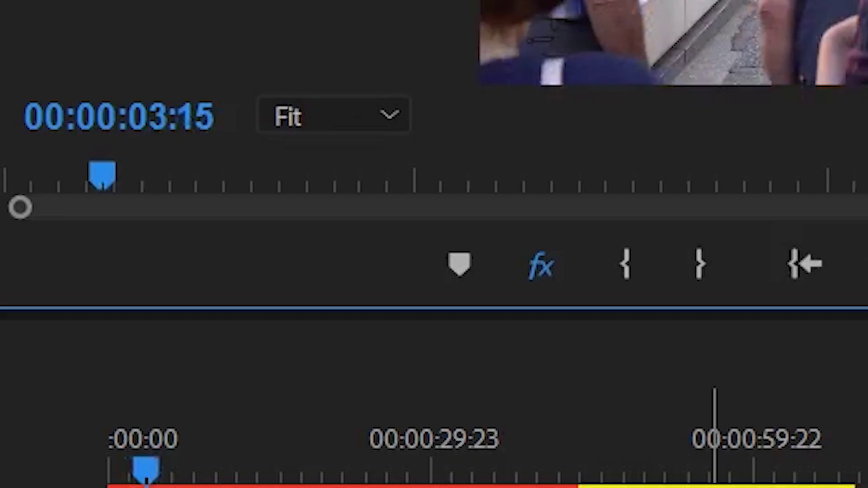
click(54, 465)
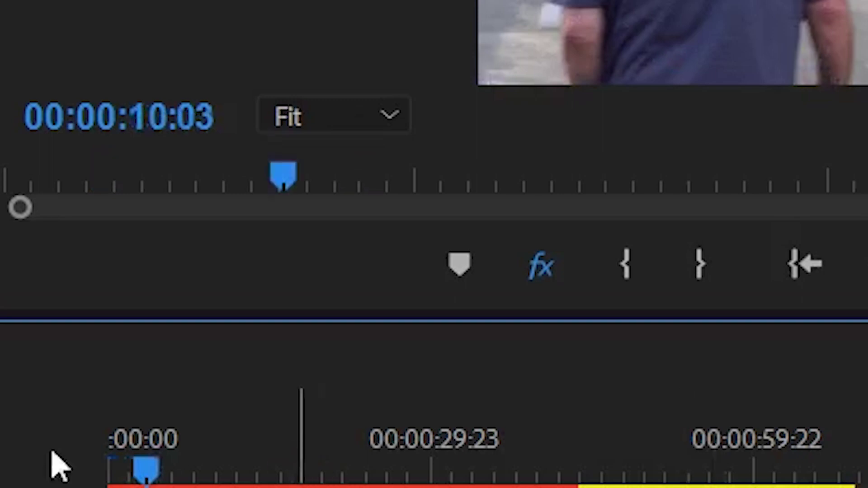
key(Home)
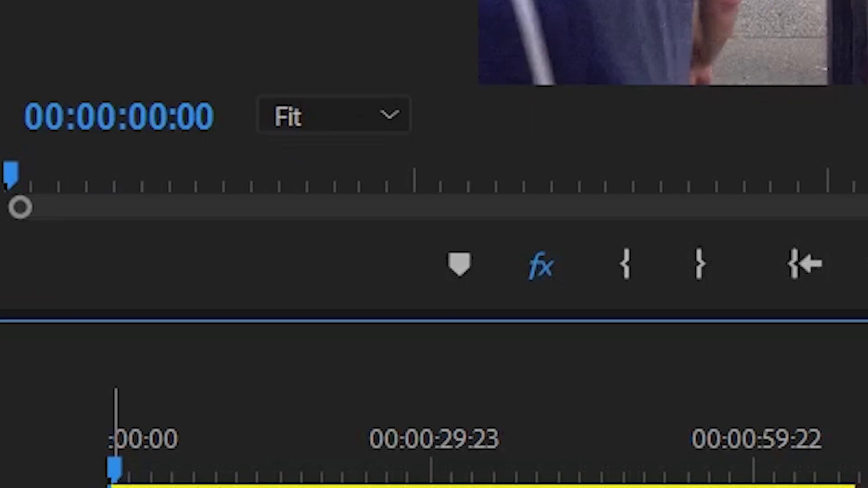
drag(114, 469, 199, 465)
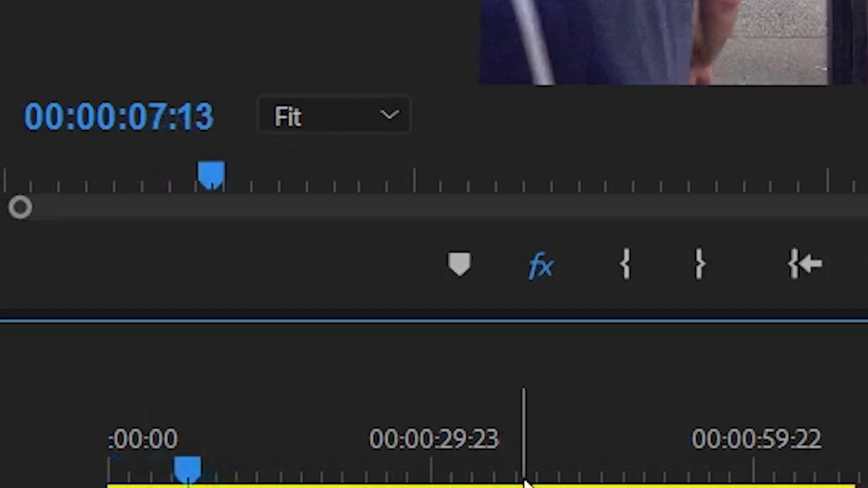
key(Home)
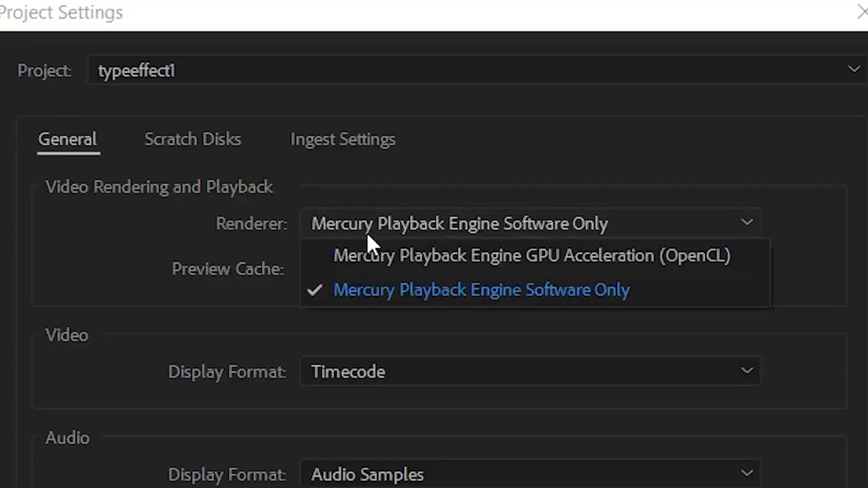
Set the project Renderer to Mercury Playback Engine Software Only instead of GPU Acceleration (OpenCL).
click(360, 261)
click(402, 224)
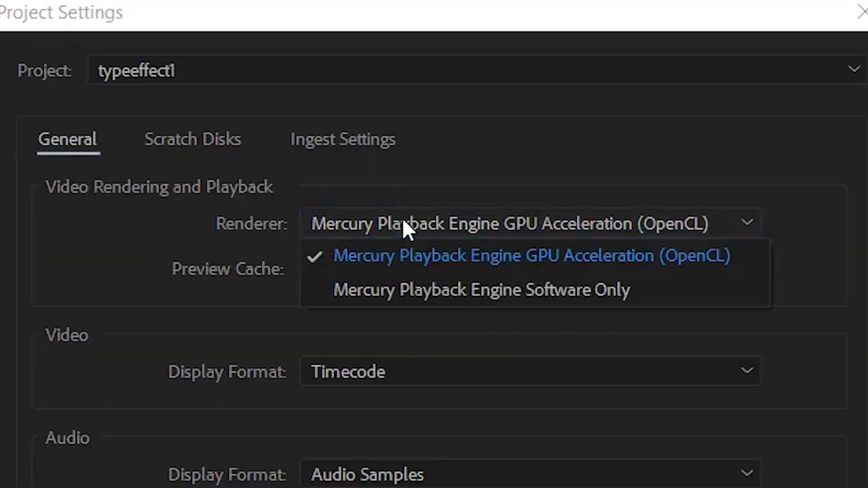
click(397, 289)
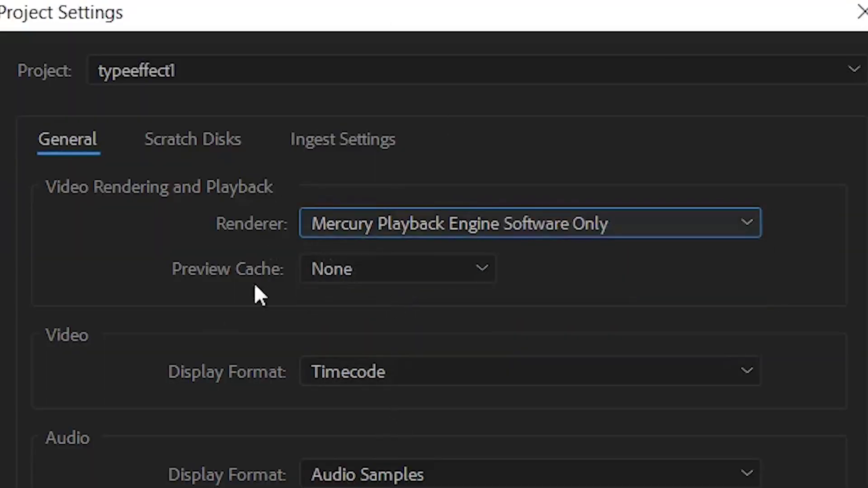
click(498, 223)
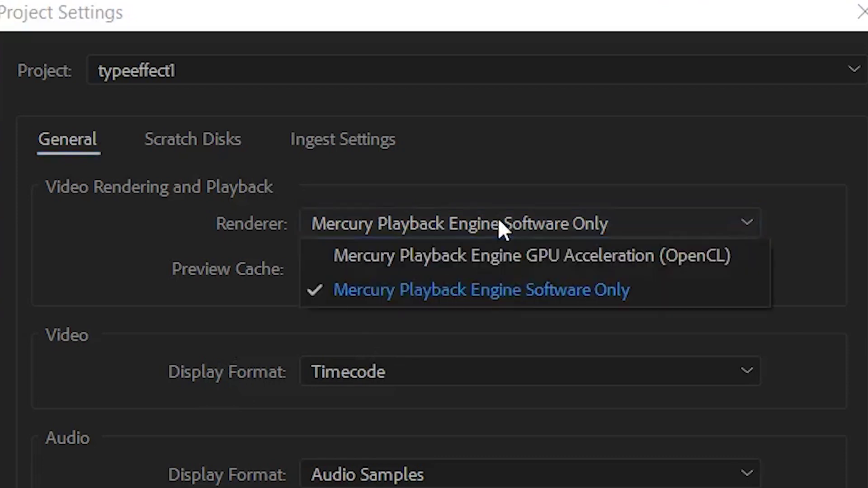
click(549, 226)
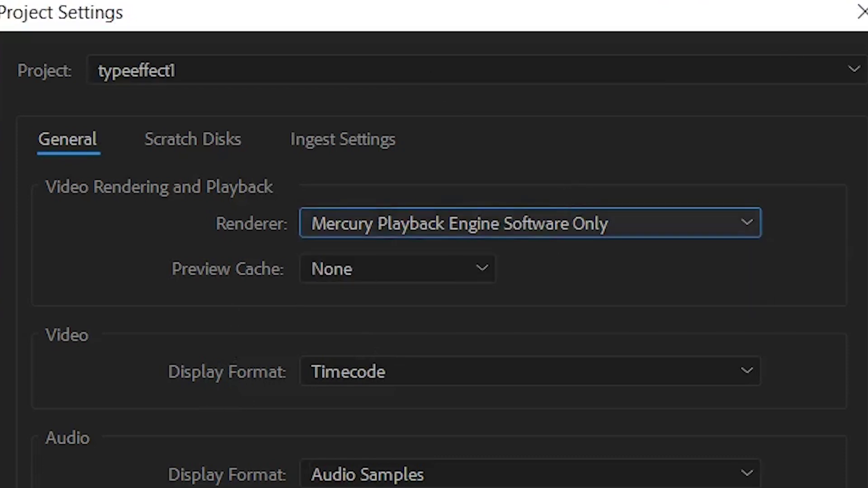